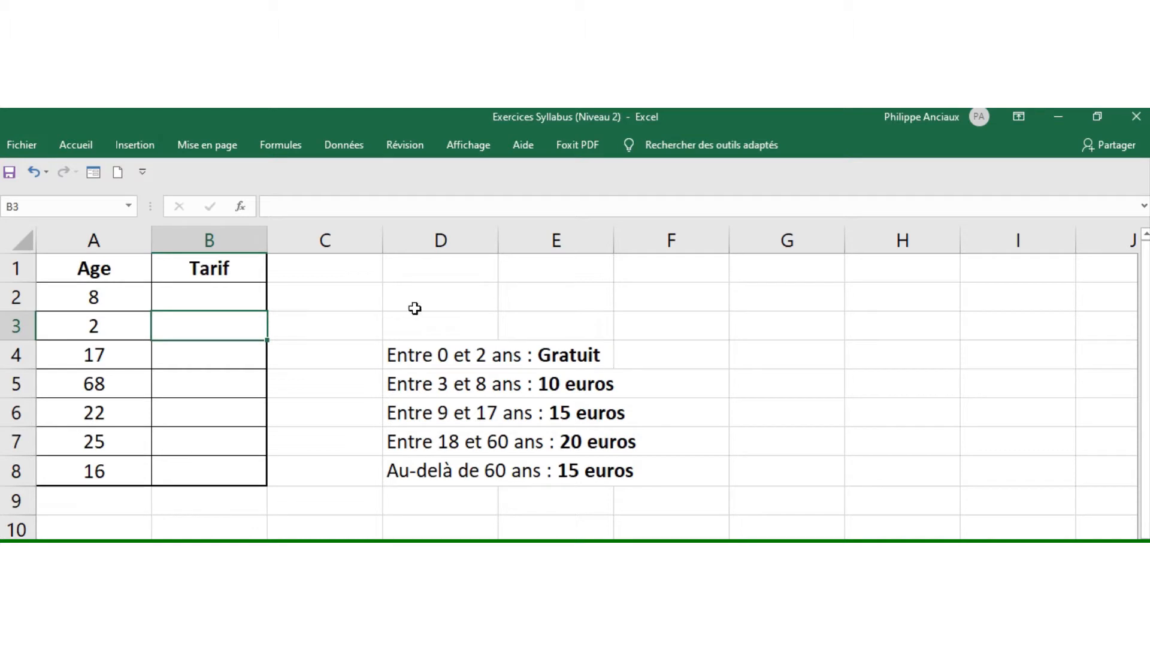
- Start a SI formula in B2 that returns "Gratuit" when A2<=2, ready for its value-if-false argument
click(222, 292)
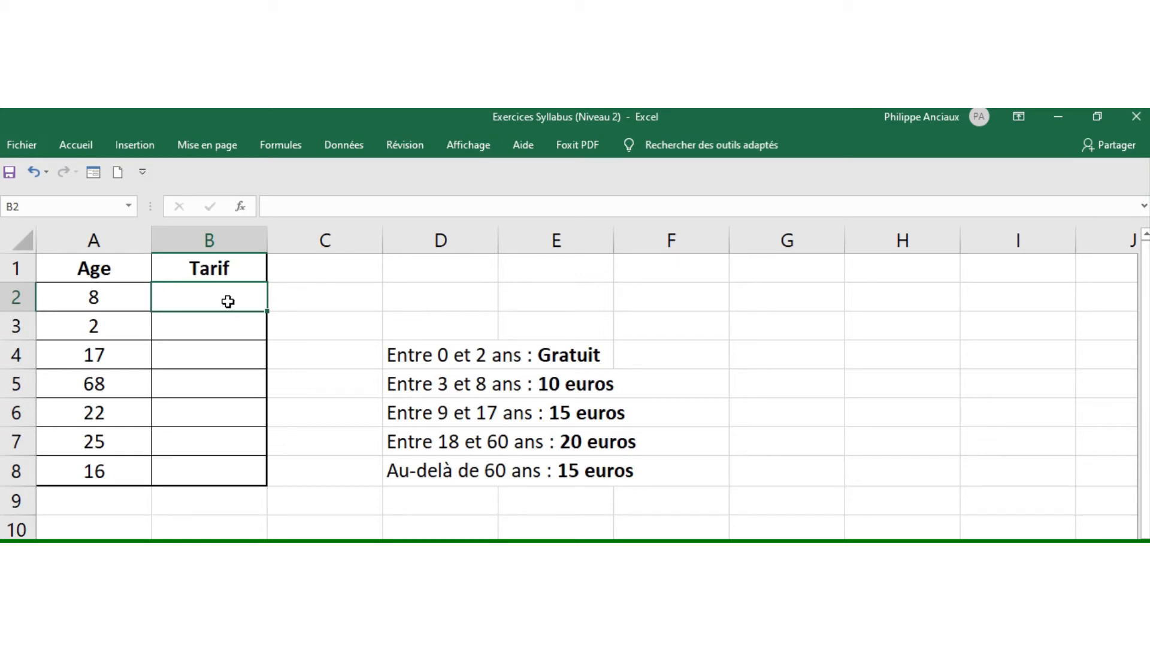
text(=si()
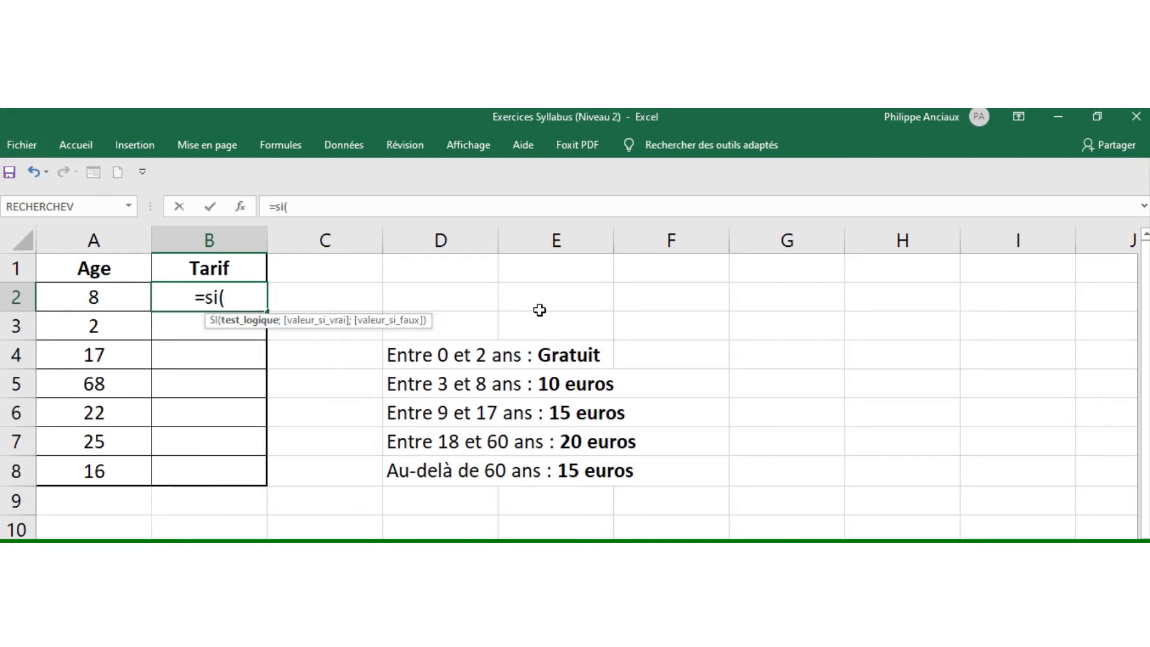
click(111, 300)
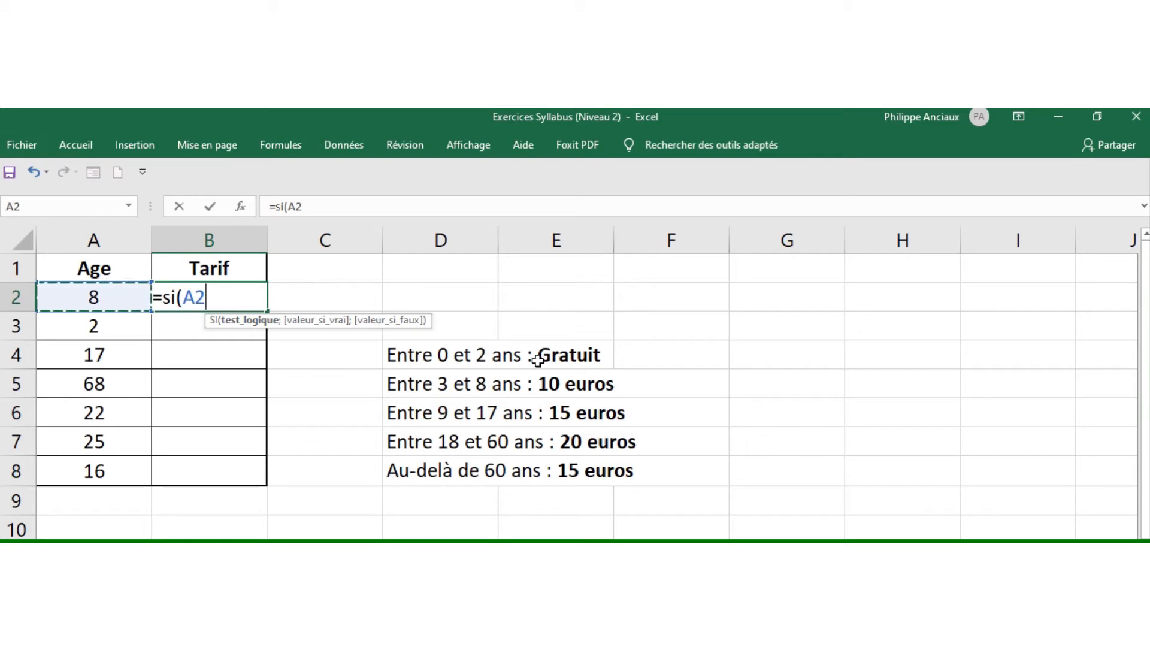
text(<=2)
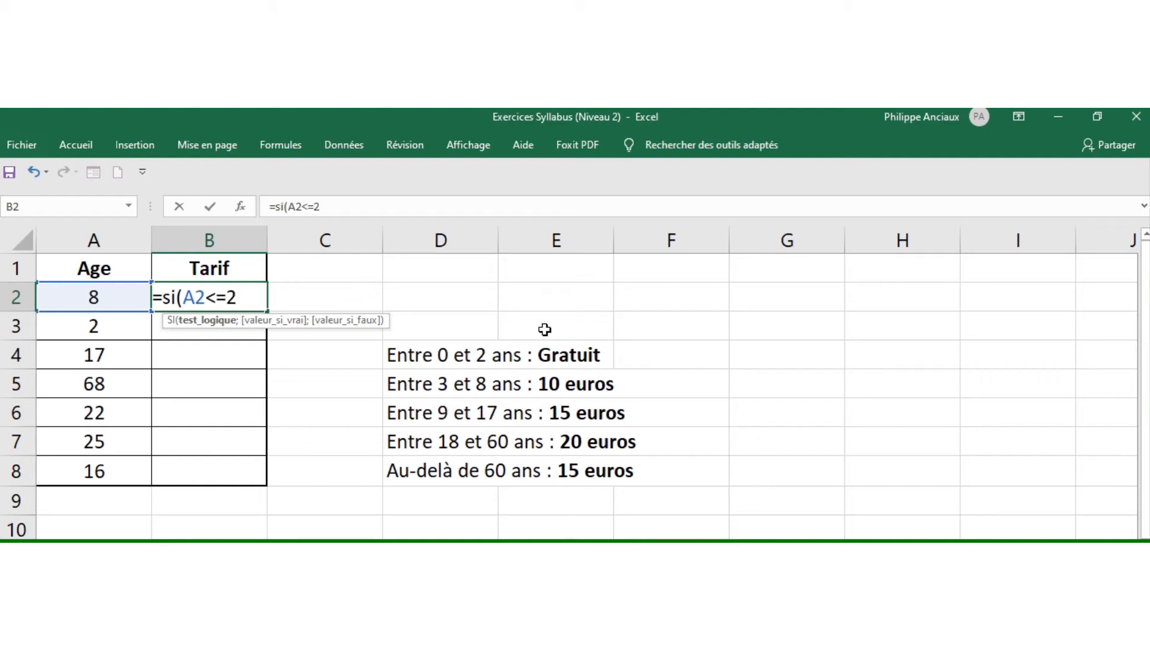
text(;)
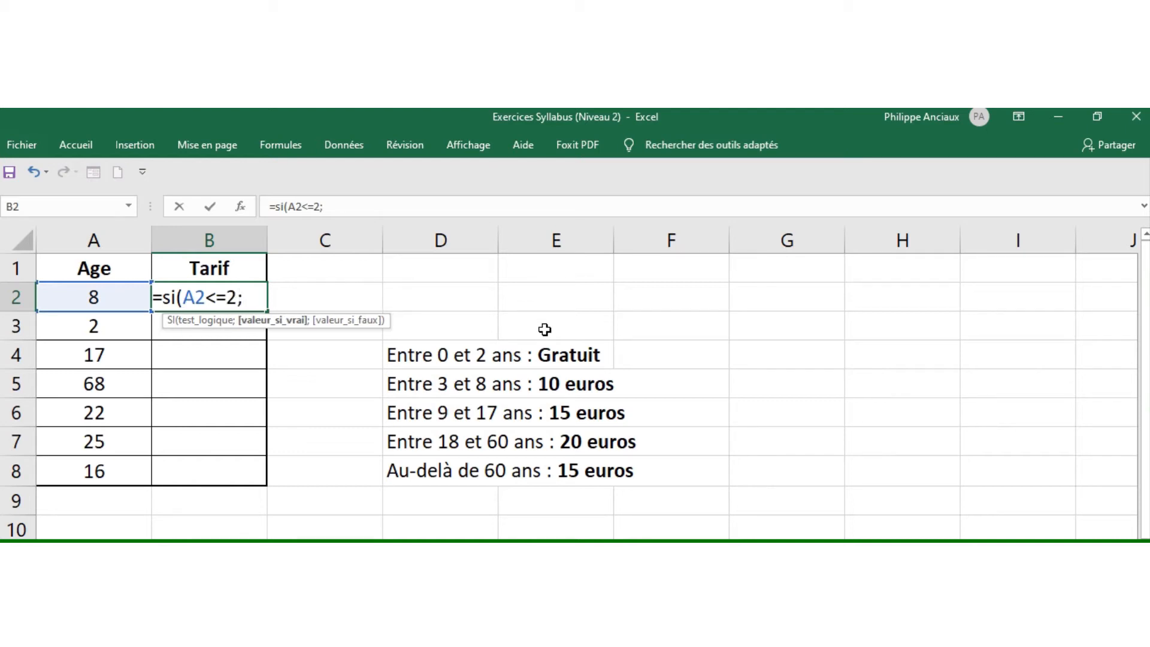
text("Grat)
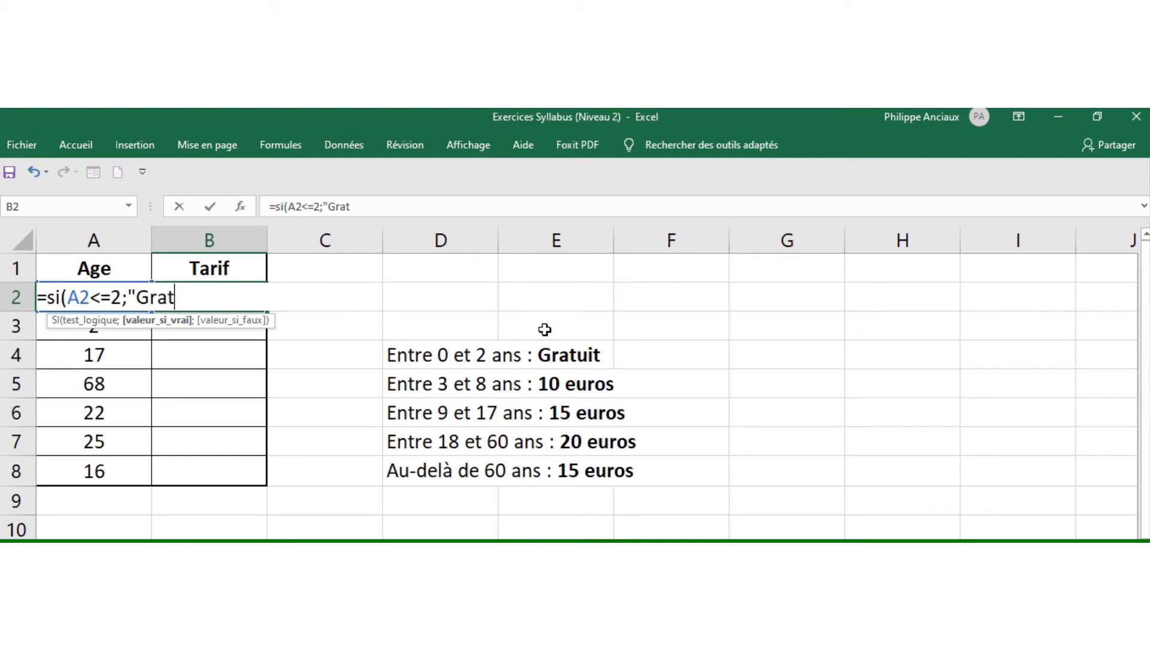
text(uit")
text(;)
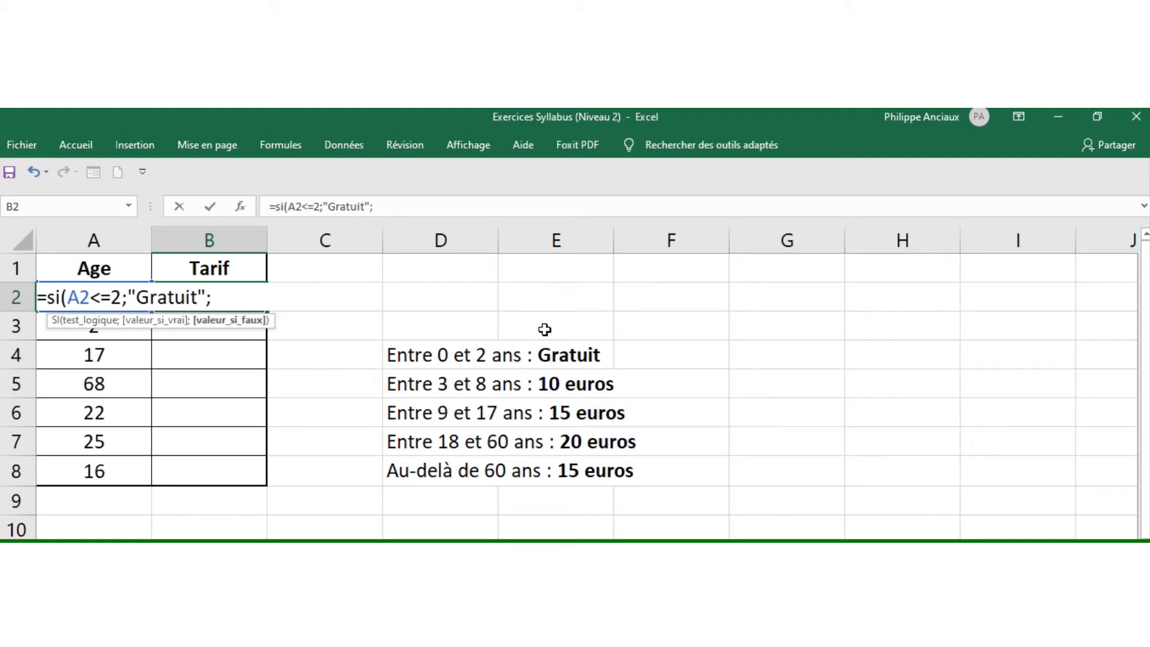
- Nest a second SI as the value-if-false argument, returning "10 euros" when A2<=8
text(si)
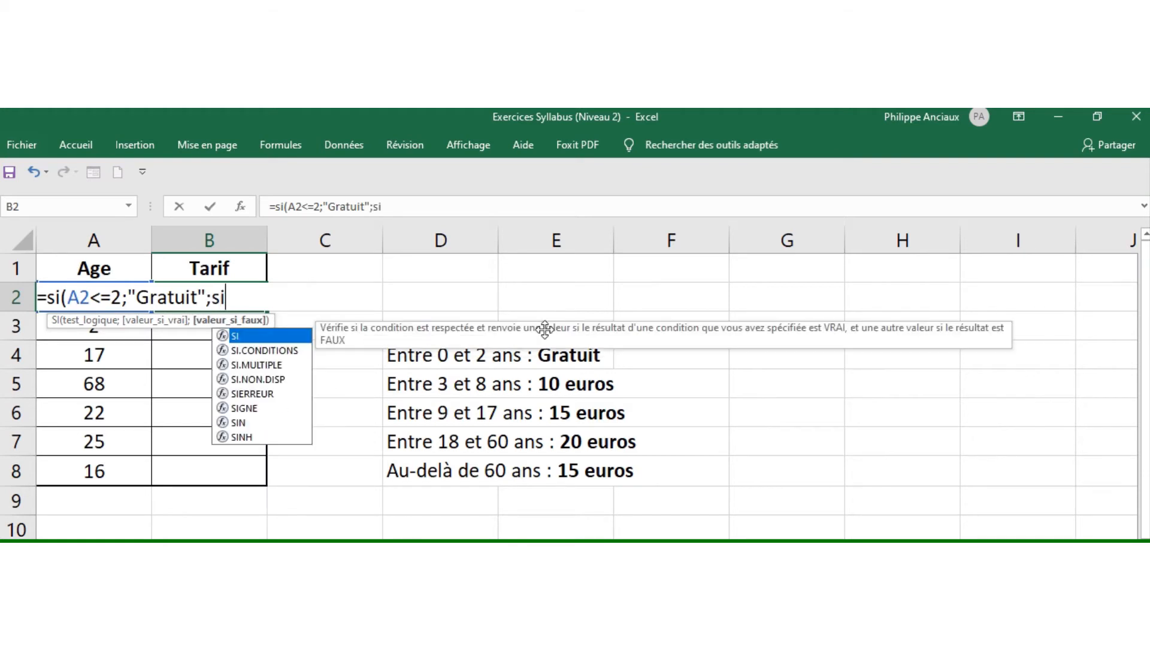
text(()
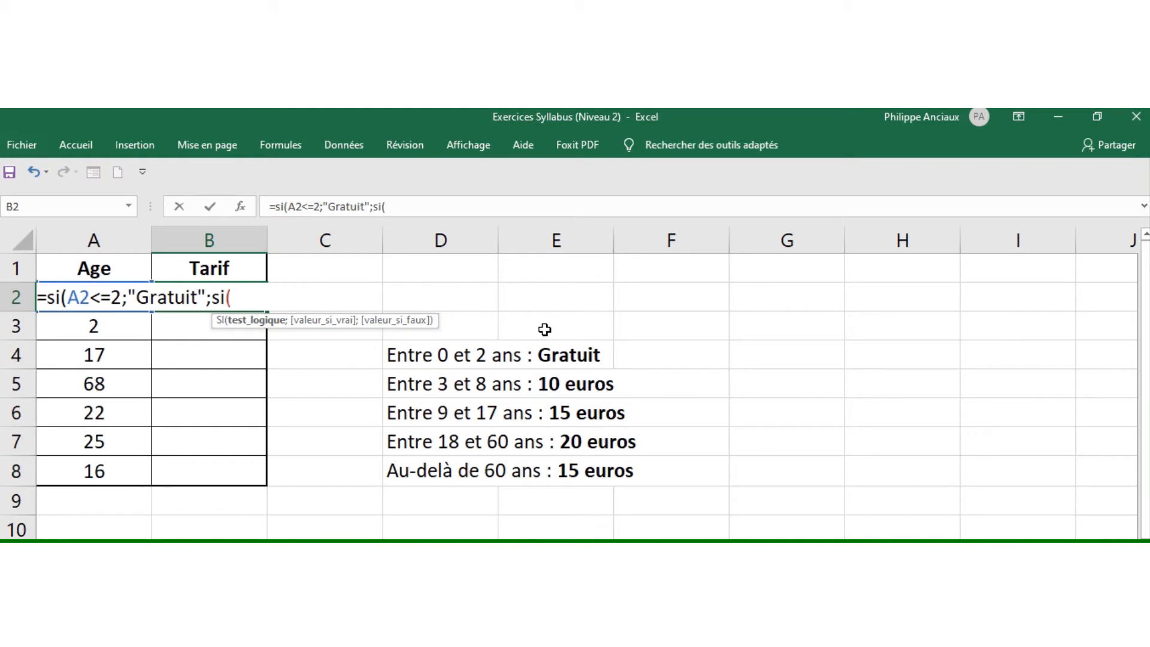
text(A2<=)
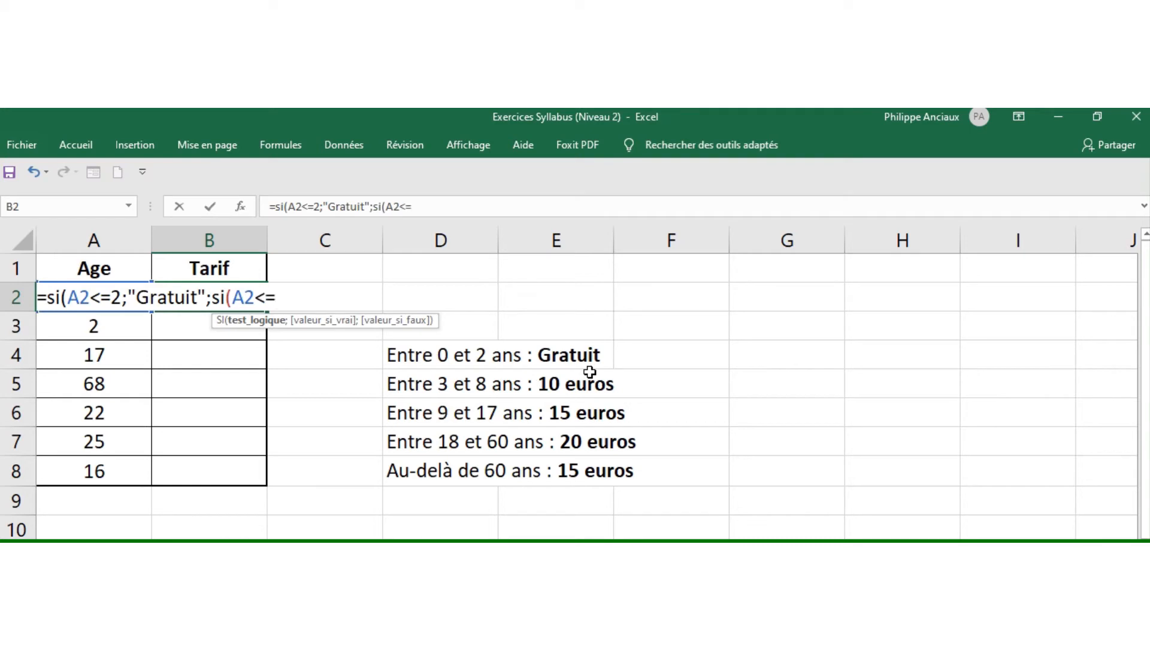
text(8)
text(;")
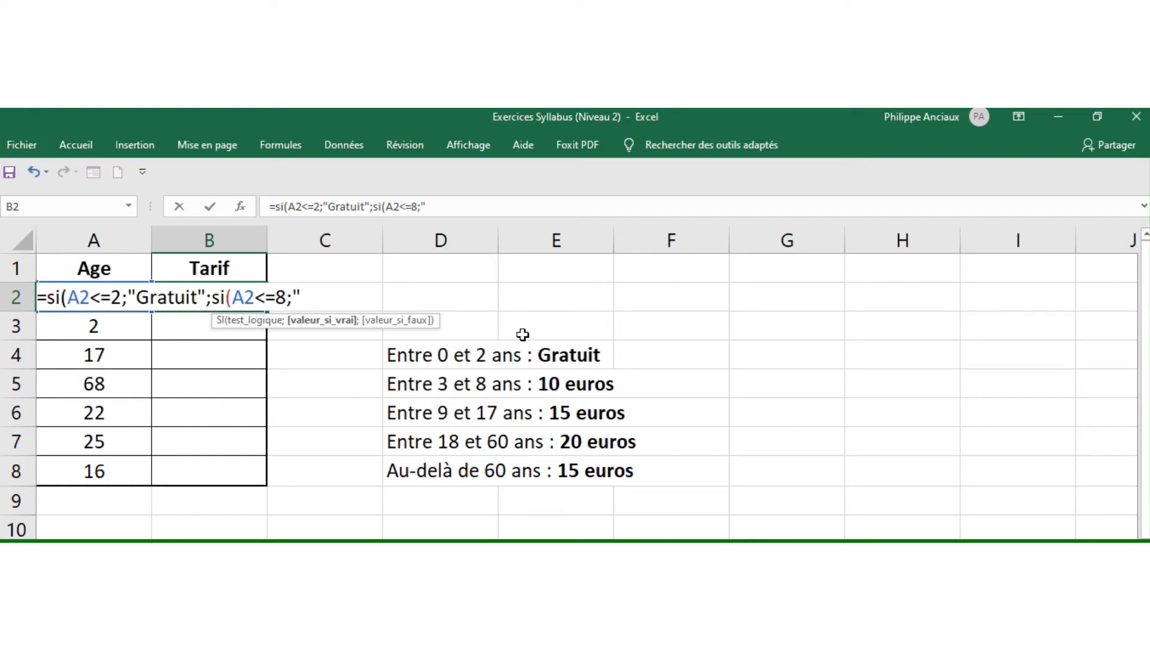
text(10 eur)
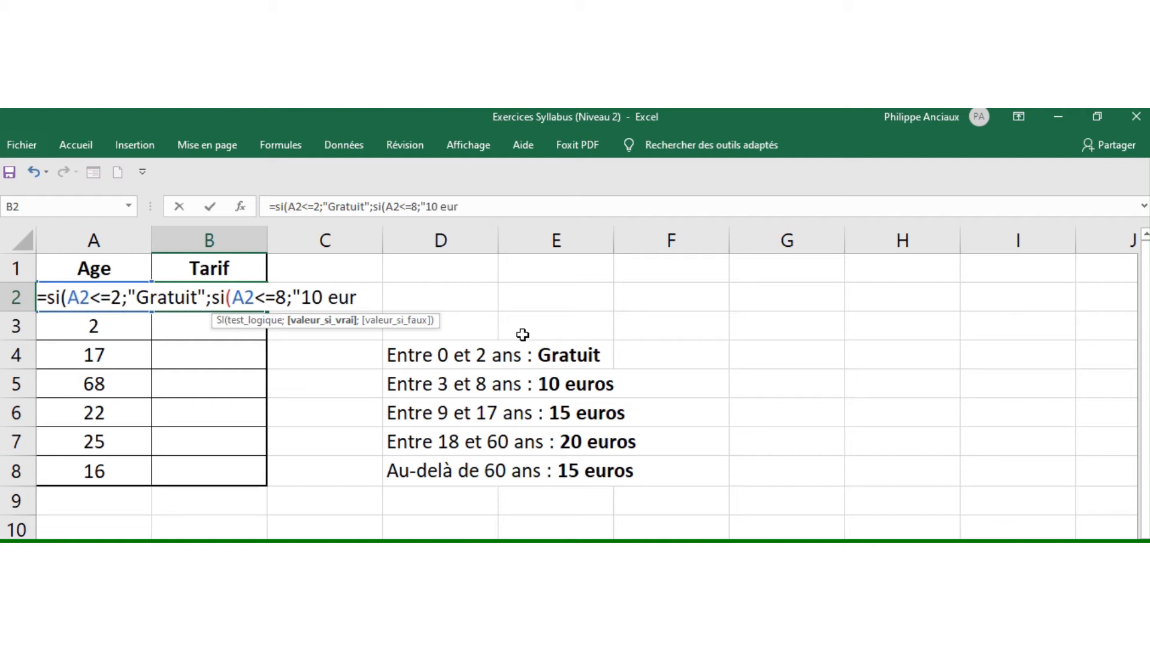
text(os")
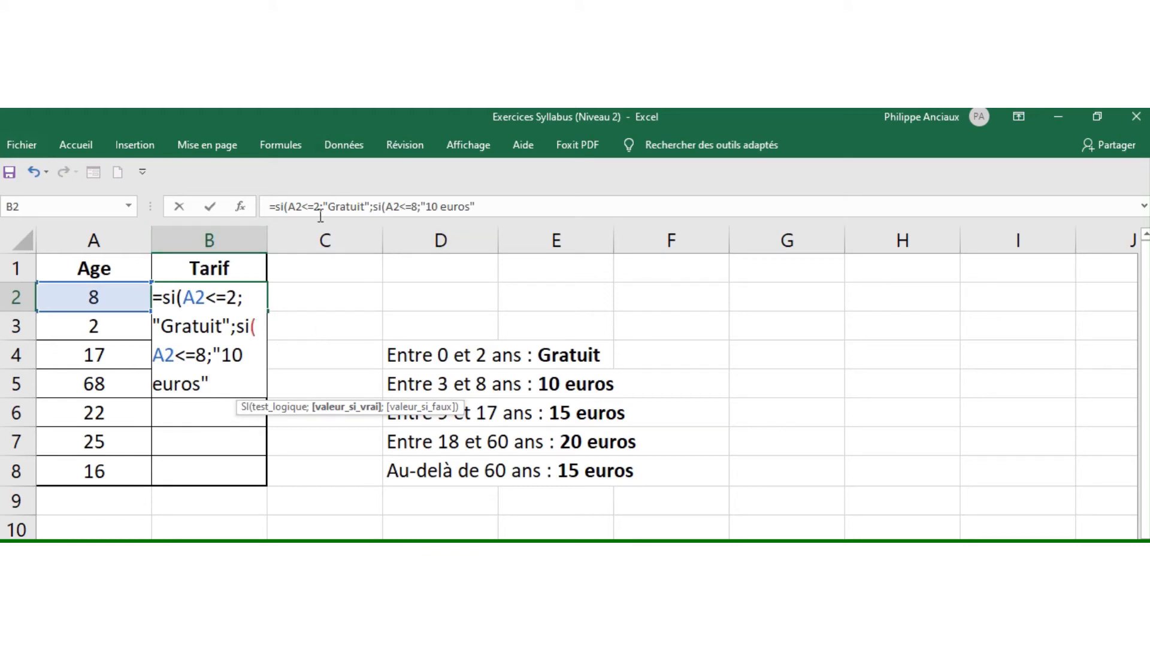
- Continue the B2 formula with a third nested SI that returns "15 euros" when A2<=17
click(481, 209)
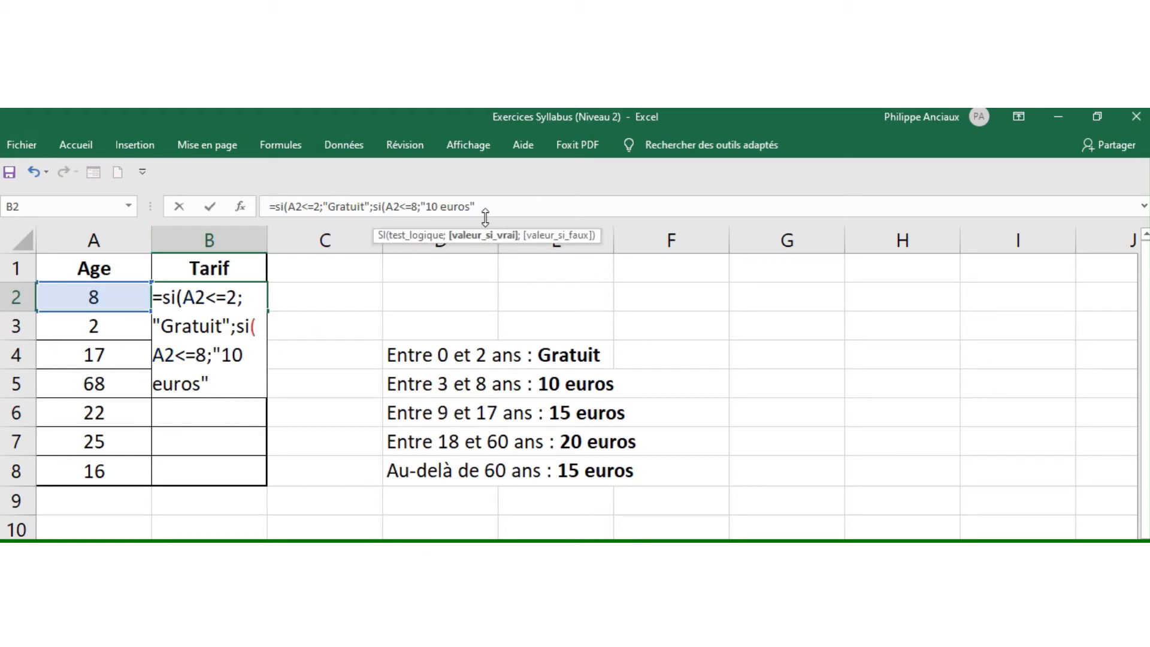
text(;si()
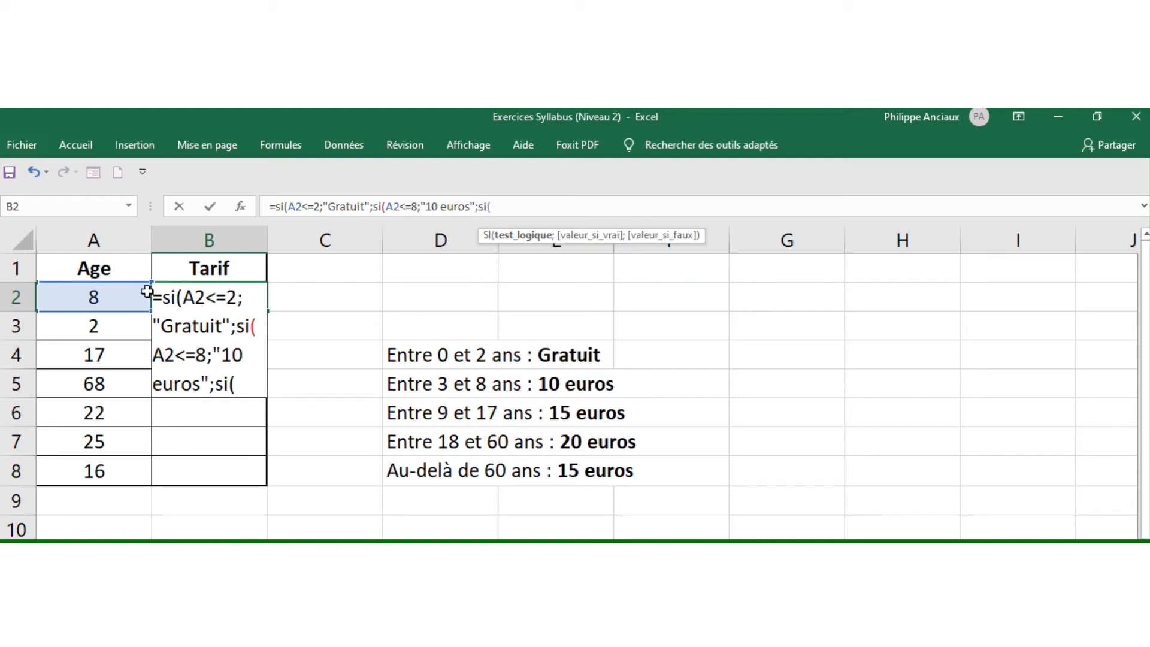
click(118, 298)
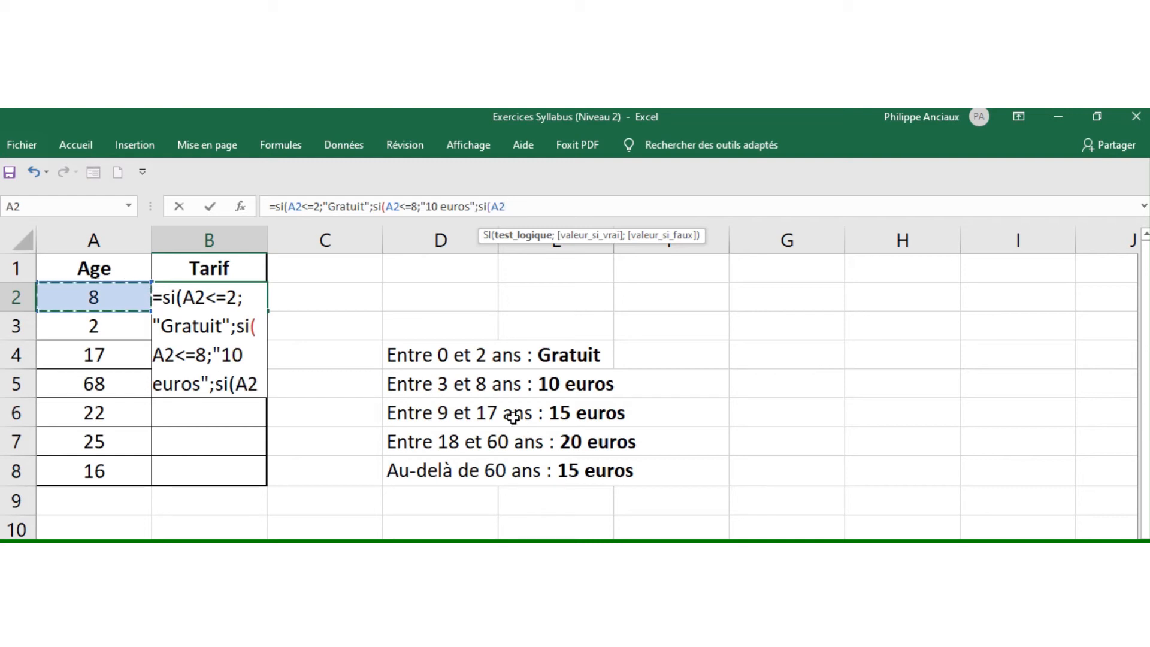
text(<=)
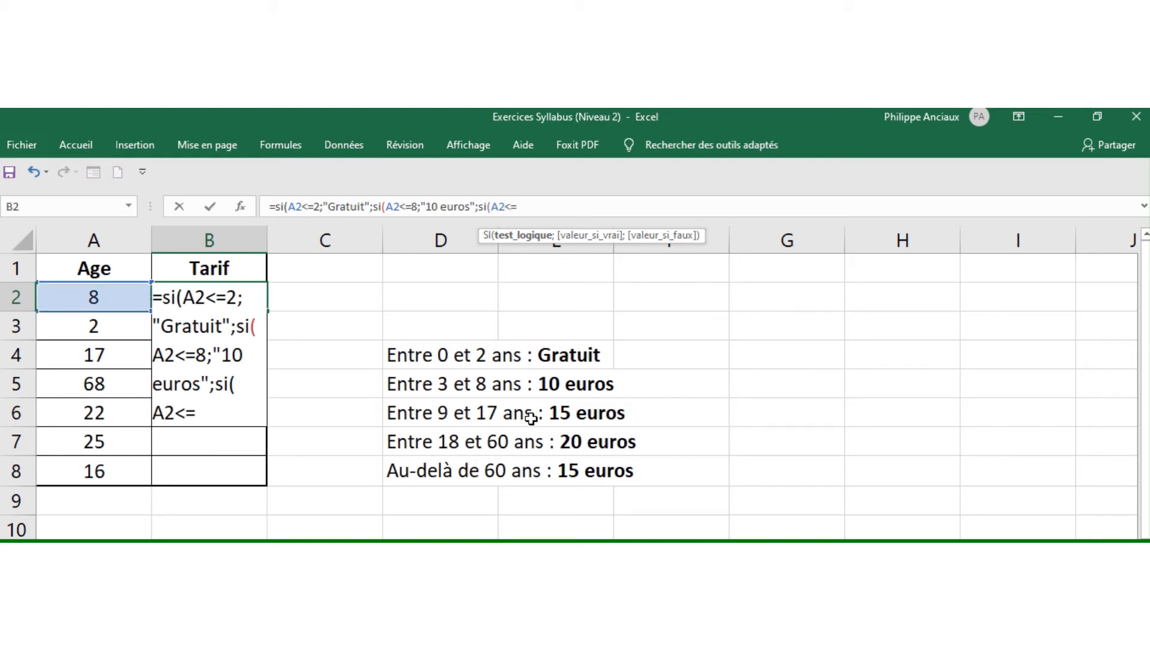
text(17)
text(;)
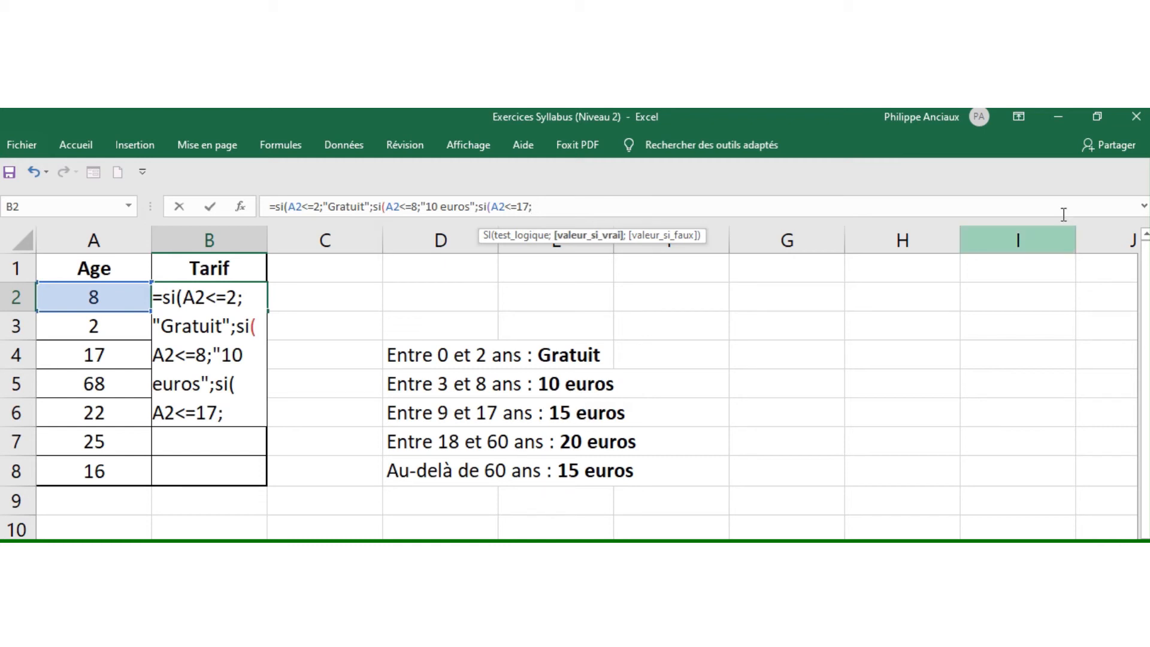
text("15 euros)
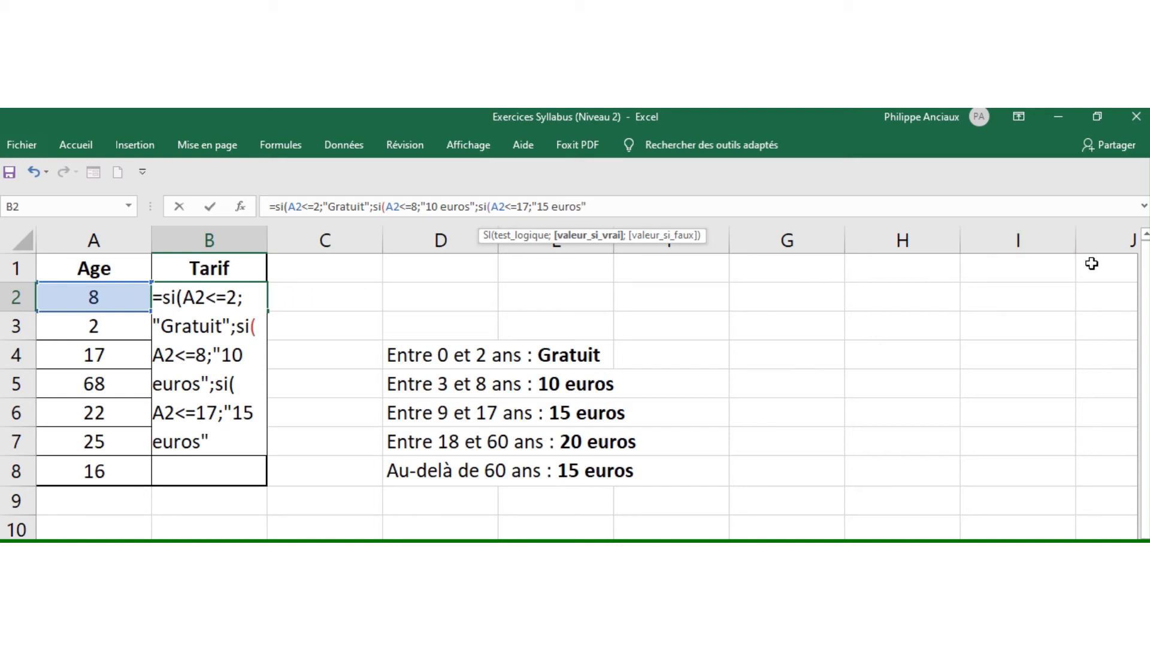
- Add a fourth nested SI returning "20 euros" when A2<=60, and open a quoted text for its value-if-false argument
text(;si()
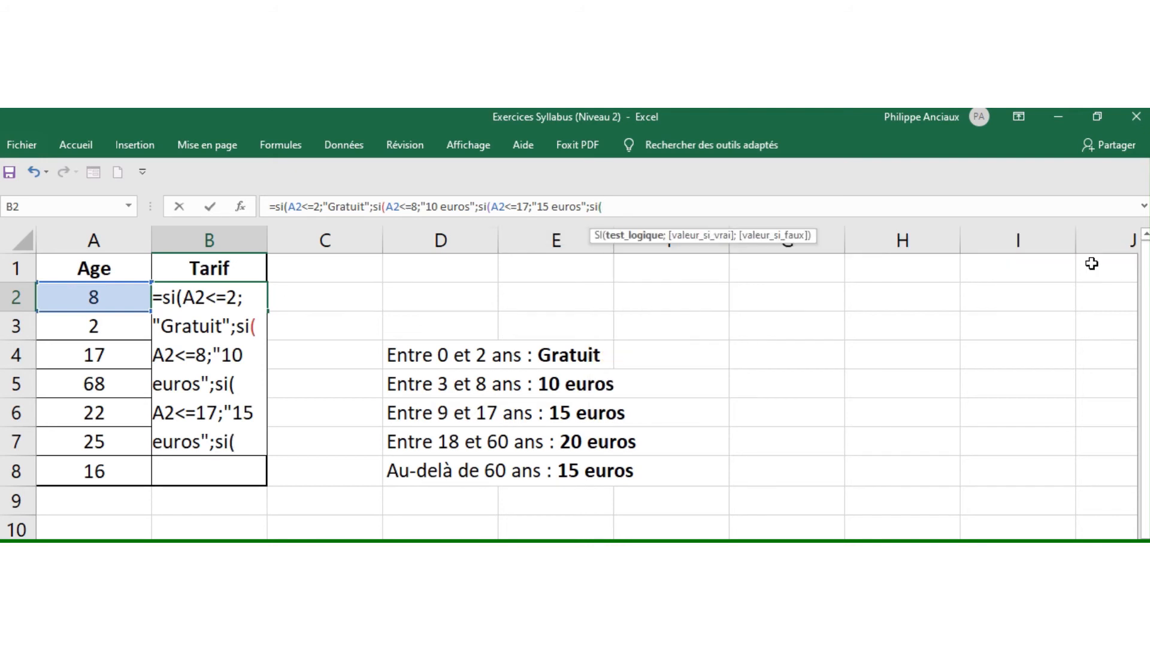
click(114, 297)
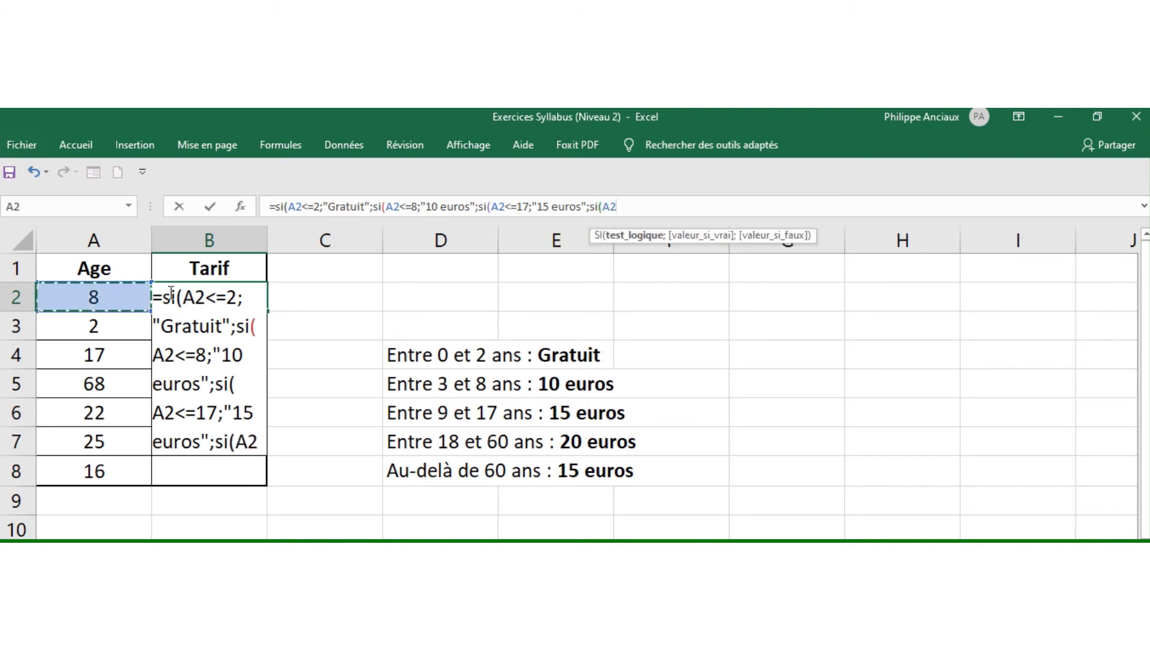
text(<)
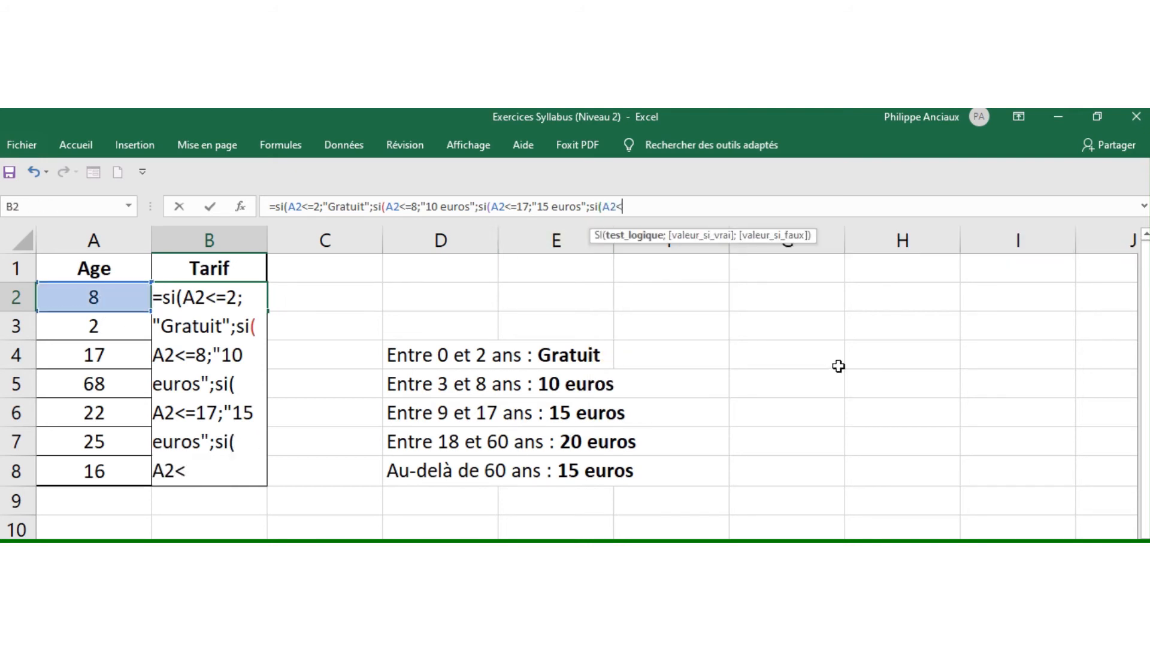
text(=5)
key(BackSpace)
text(60;)
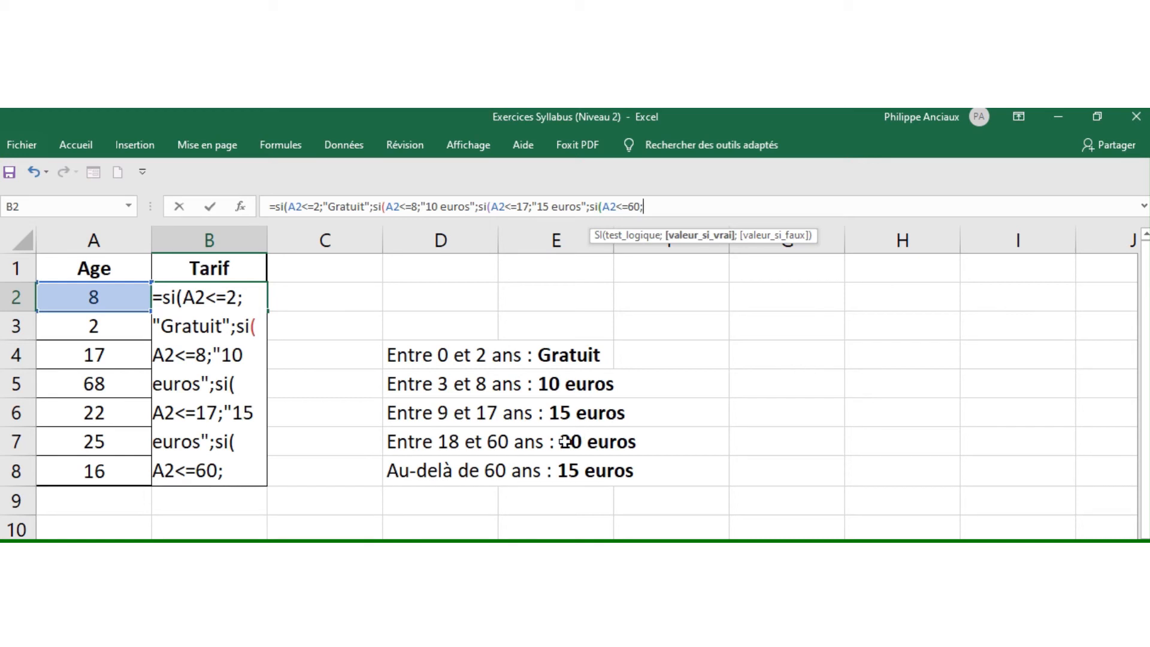
text("2)
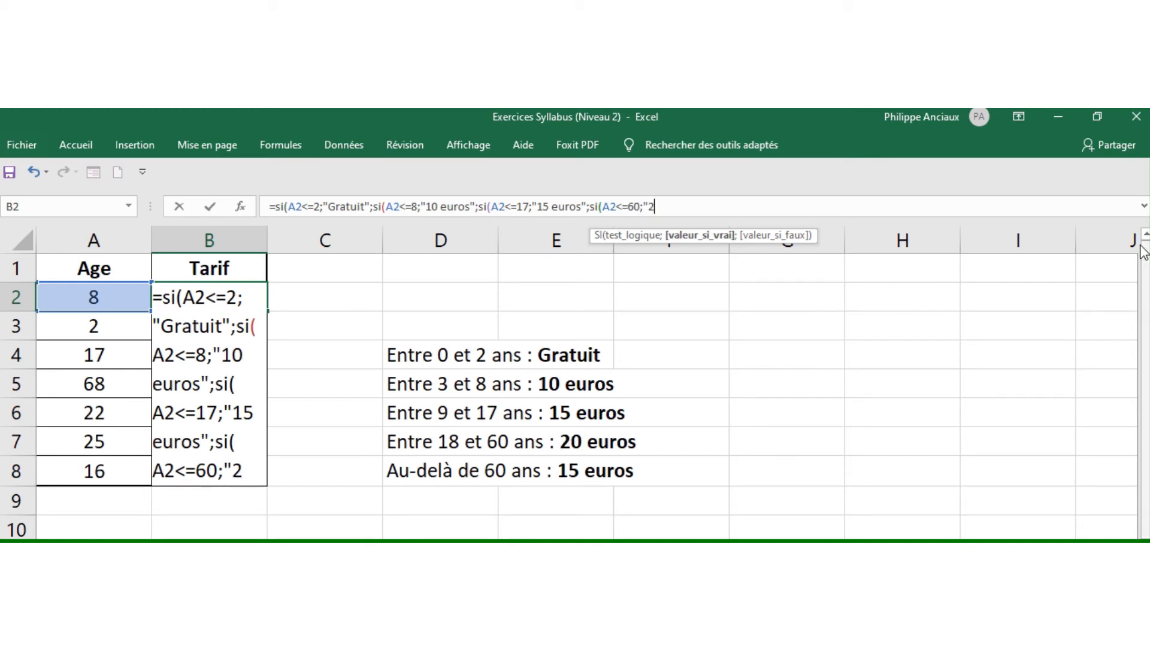
text(0 euros)
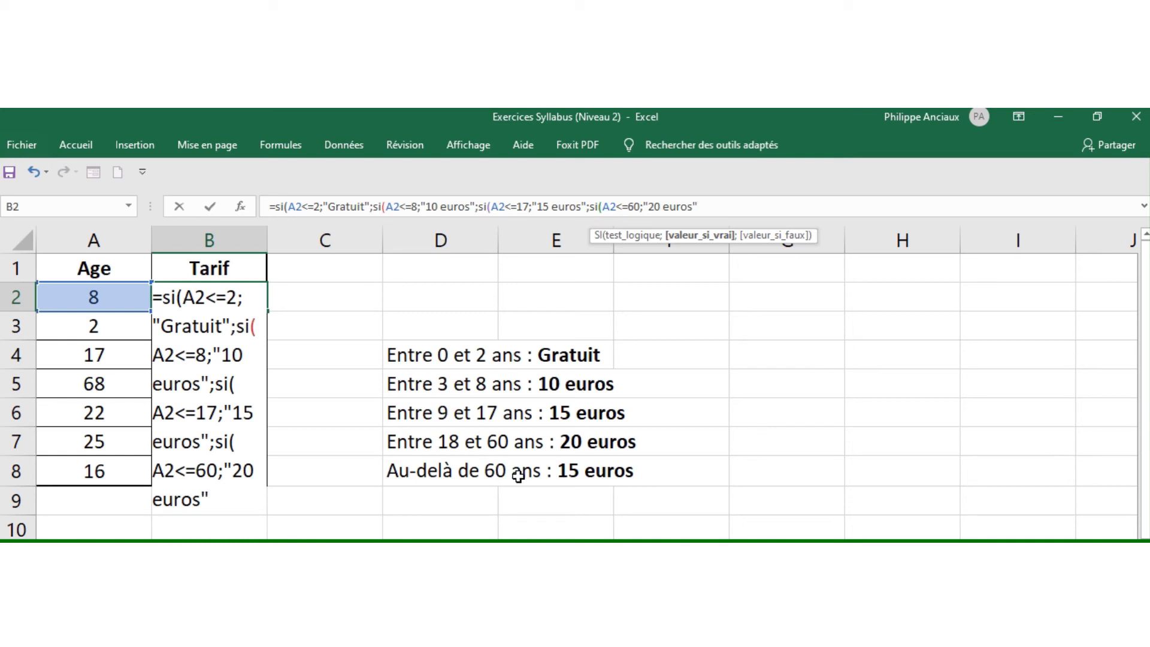
text(;)
mouse_move(1137, 117)
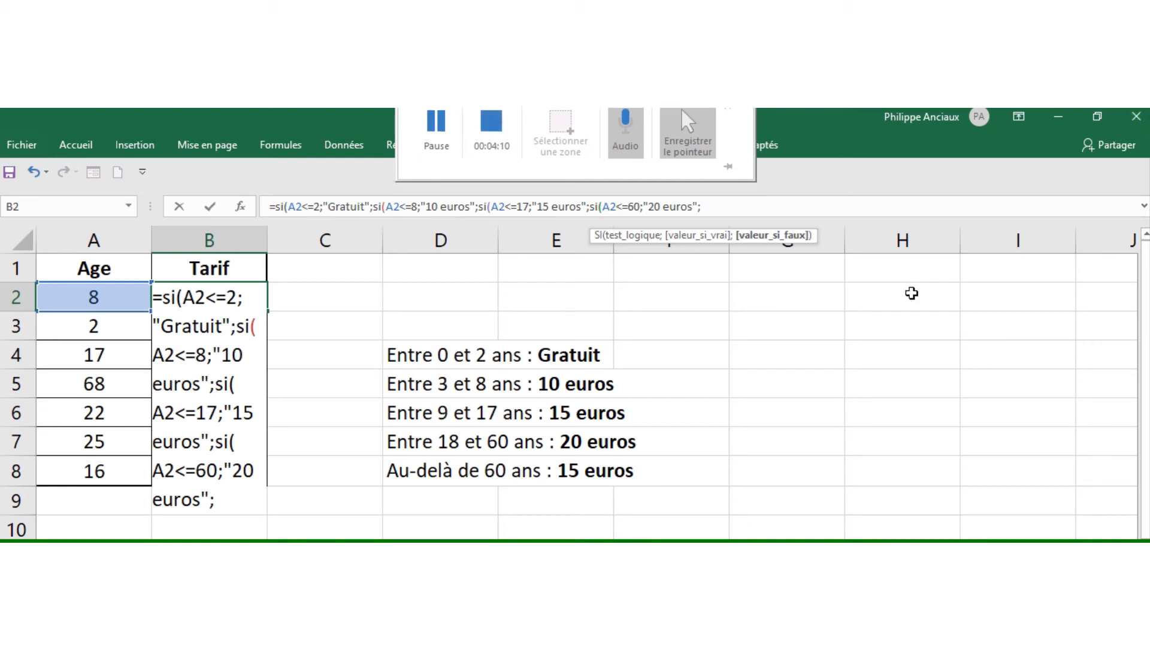
text(")
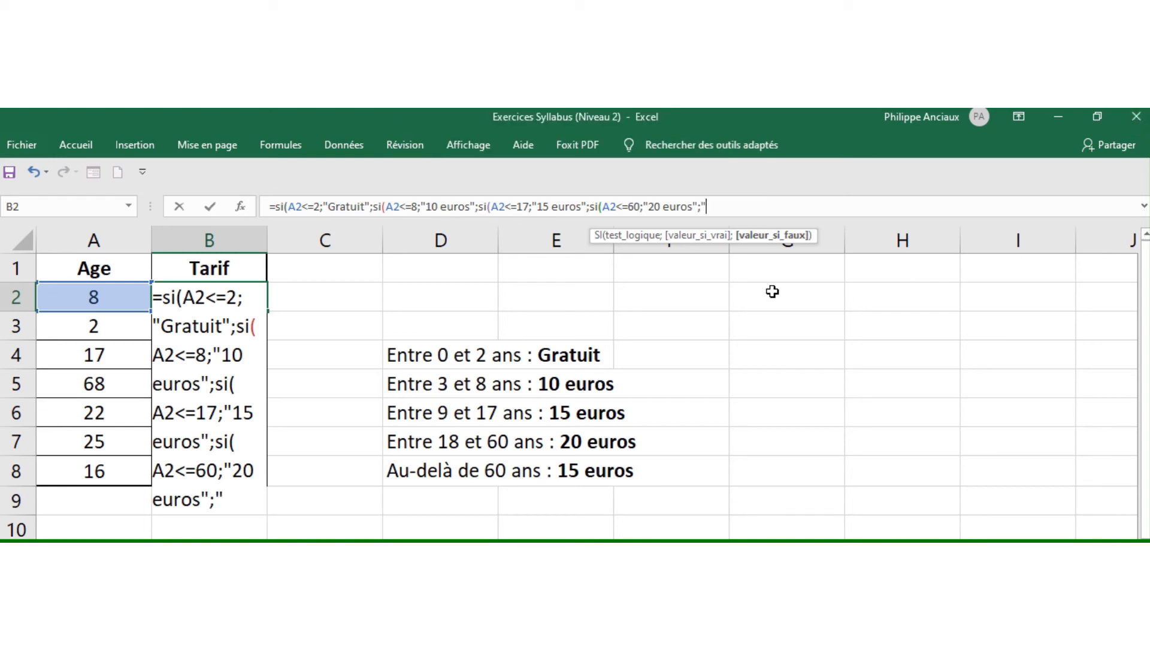
text(60 euros)
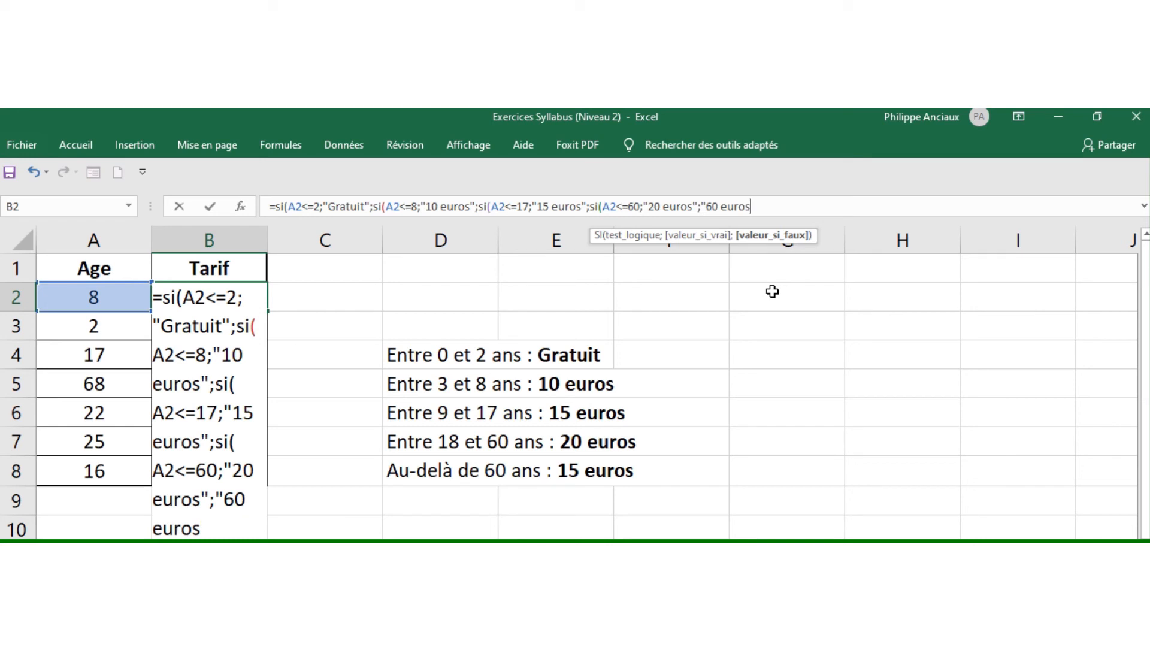
key(BackSpace)
key(BackSpace)
key(BackSpace)
key(BackSpace)
key(BackSpace)
key(BackSpace)
key(BackSpace)
key(BackSpace)
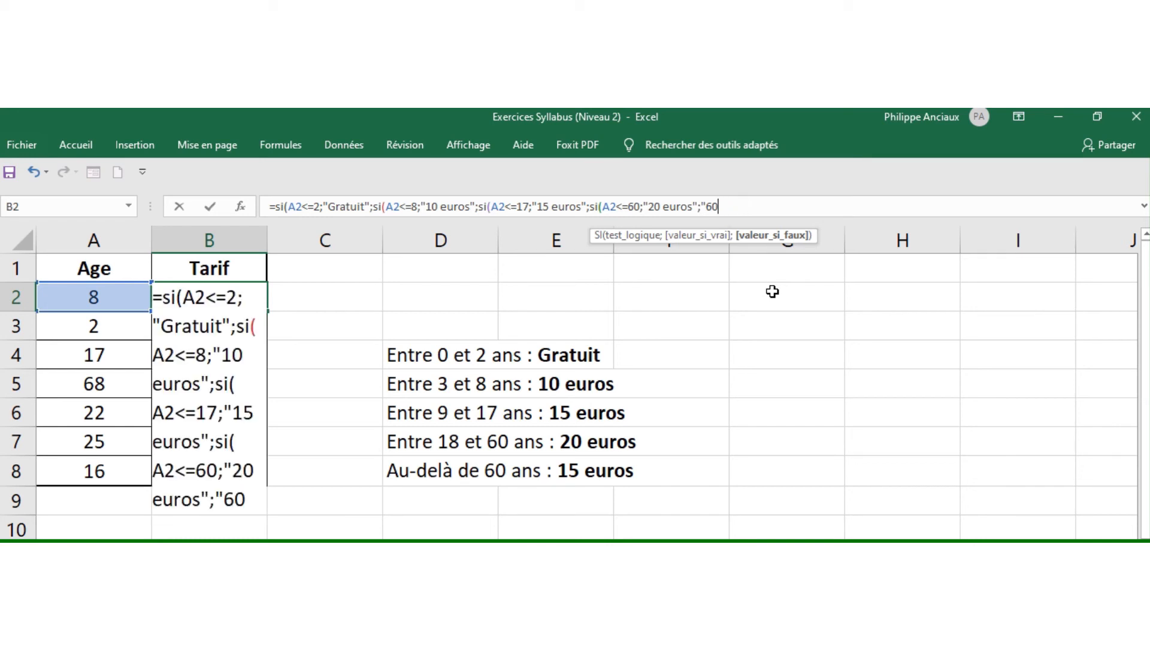
- Complete the last value-if-false argument as "15 euros", close all four SI functions and enter the formula in B2
text(15 euros")
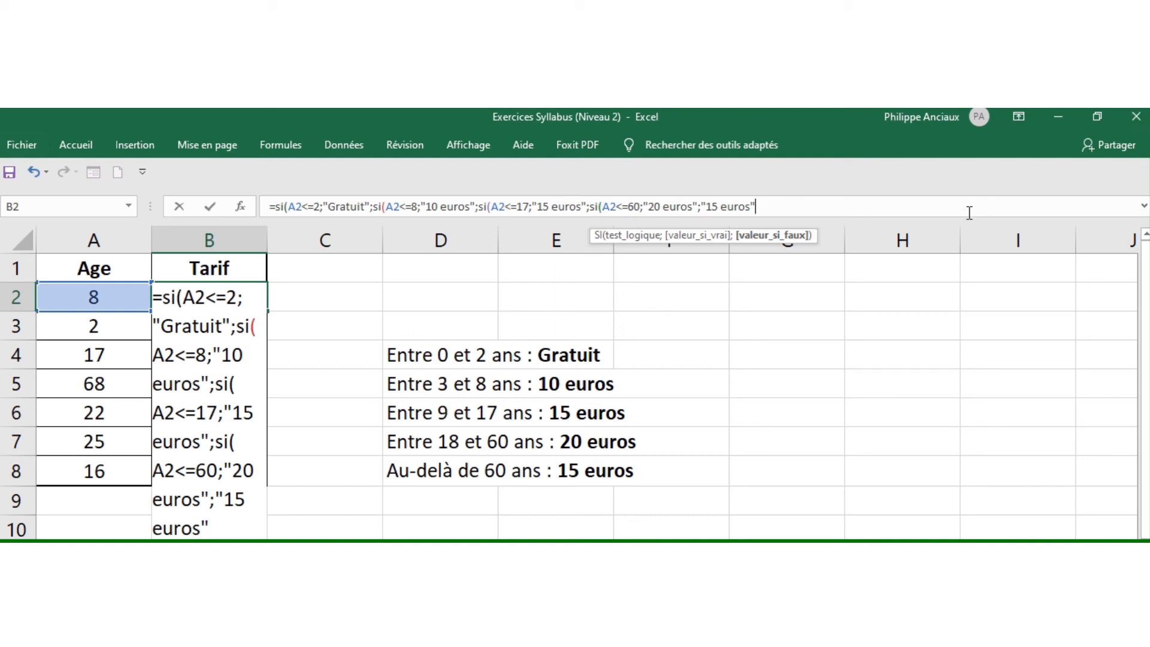
text()))
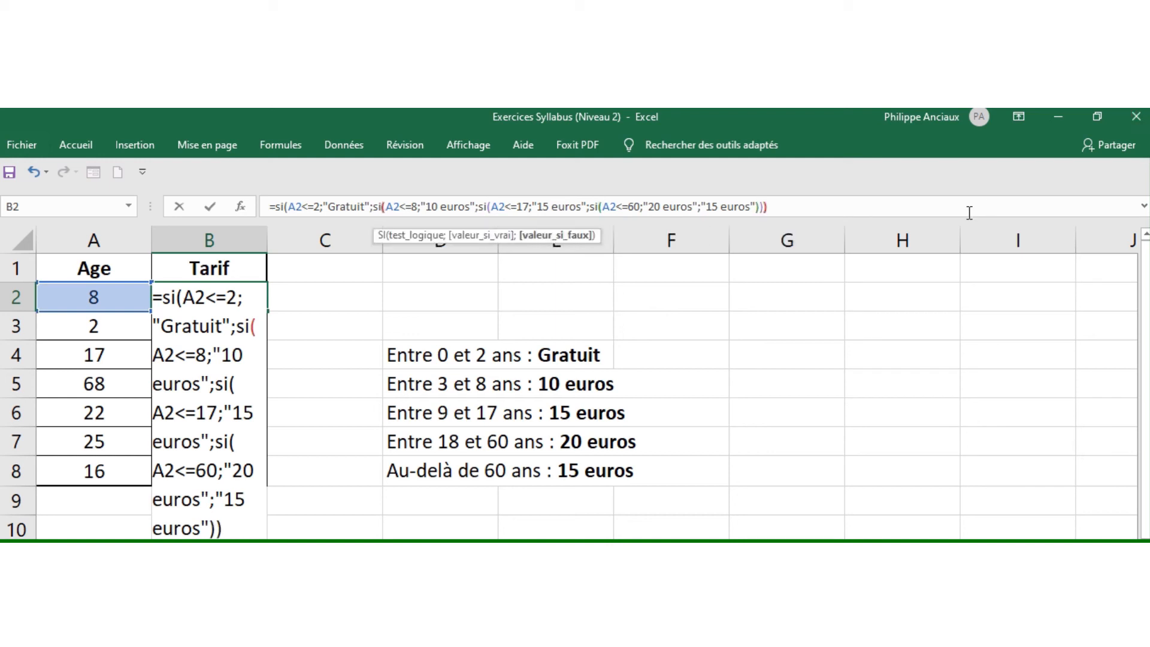
text()))
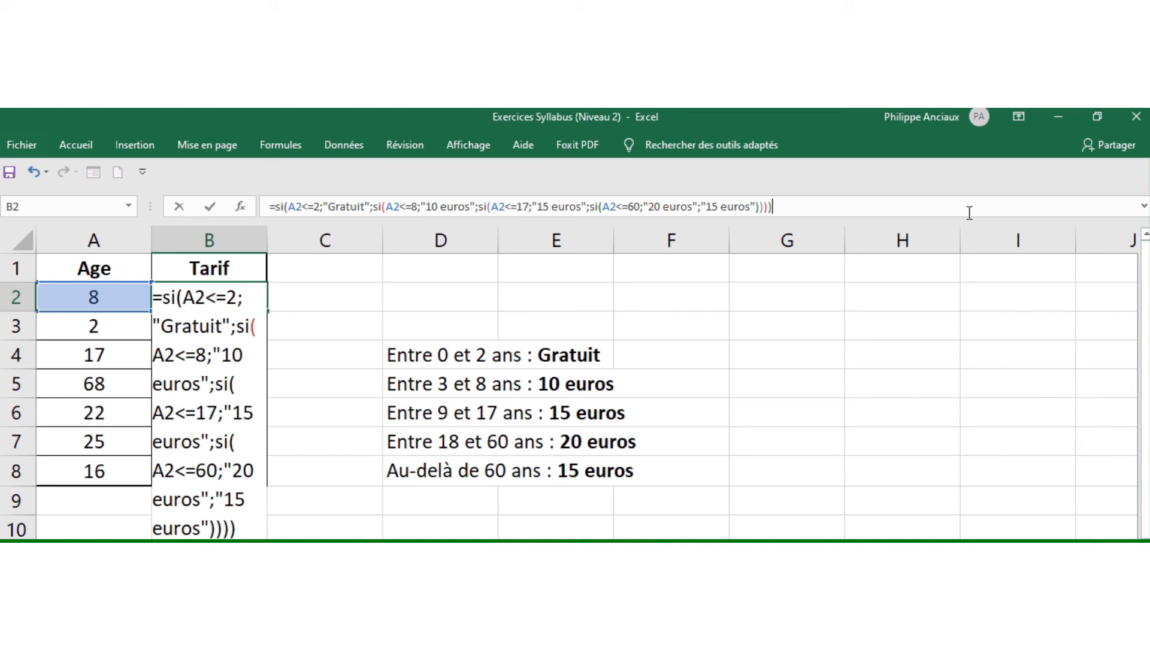
key(Return)
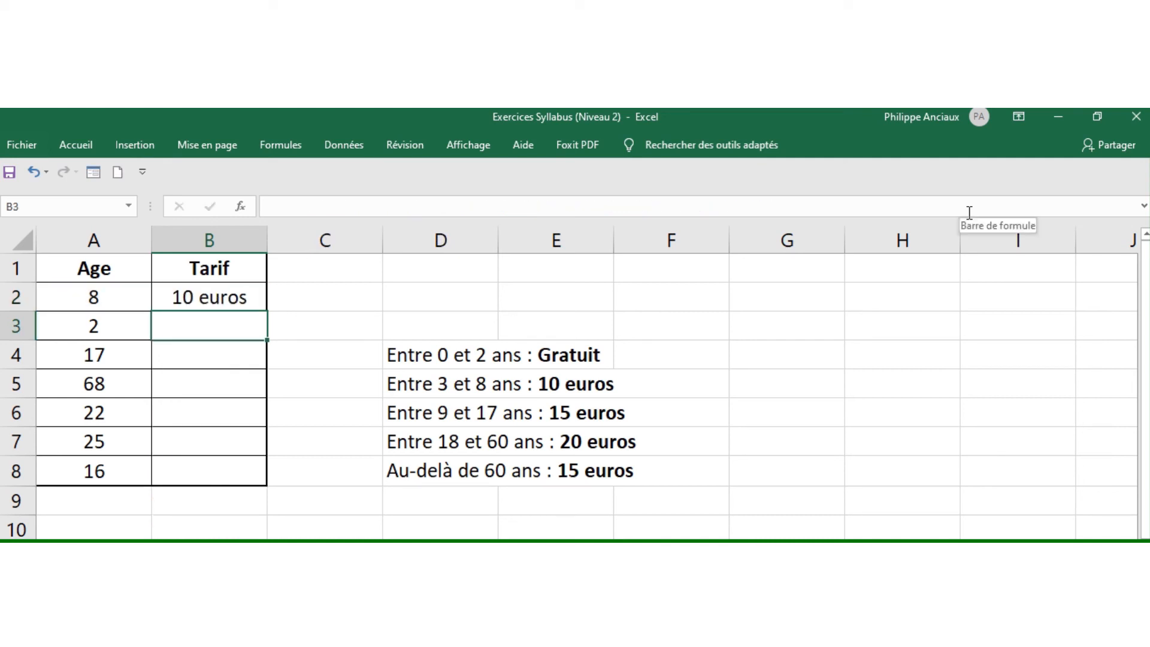
- Copy the tariff formula from B2 down through B8
click(214, 303)
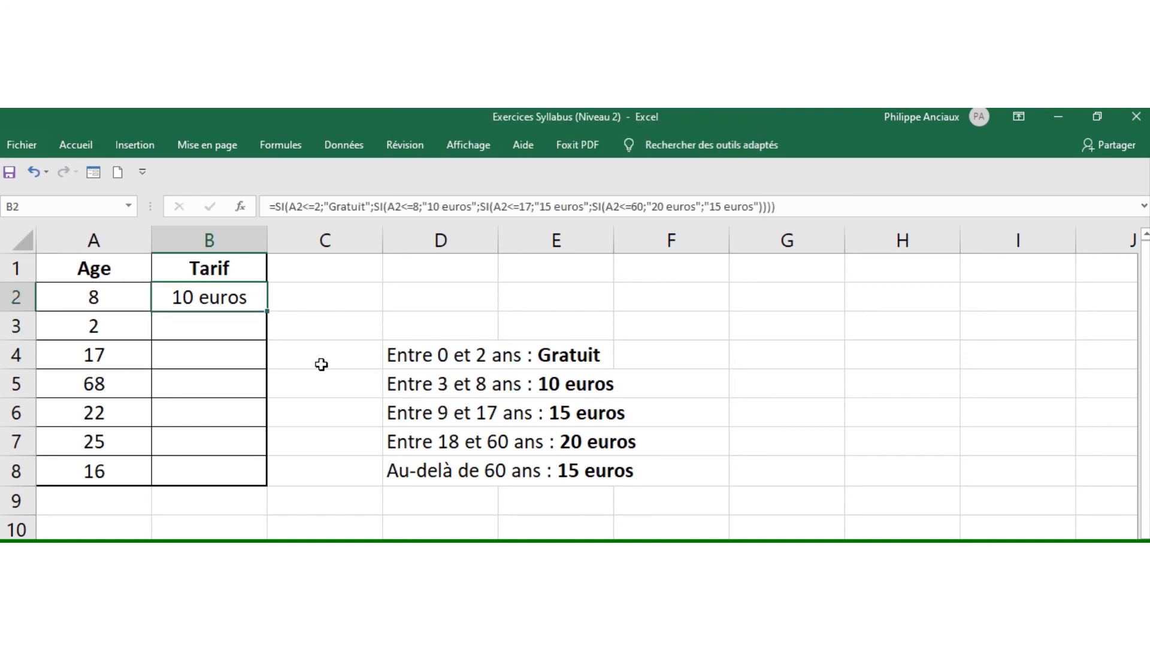
drag(267, 313, 267, 486)
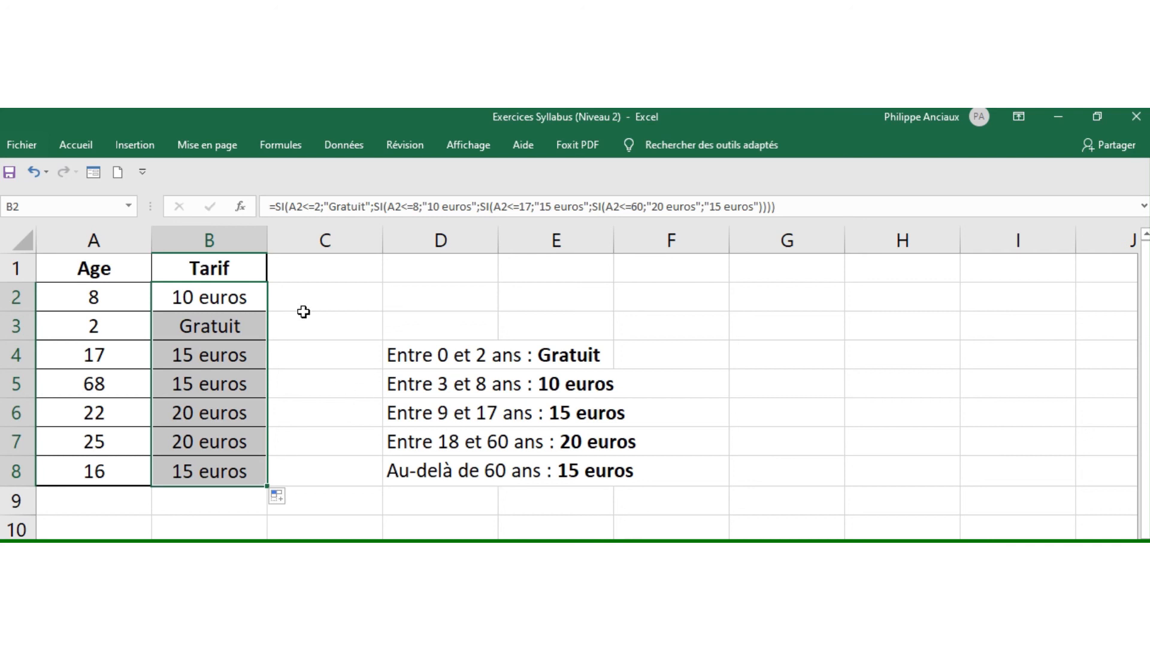
- Widen column B enough to fit the whole formula and open B2 for editing to show it in the cell
drag(375, 235, 1097, 271)
double_click(488, 298)
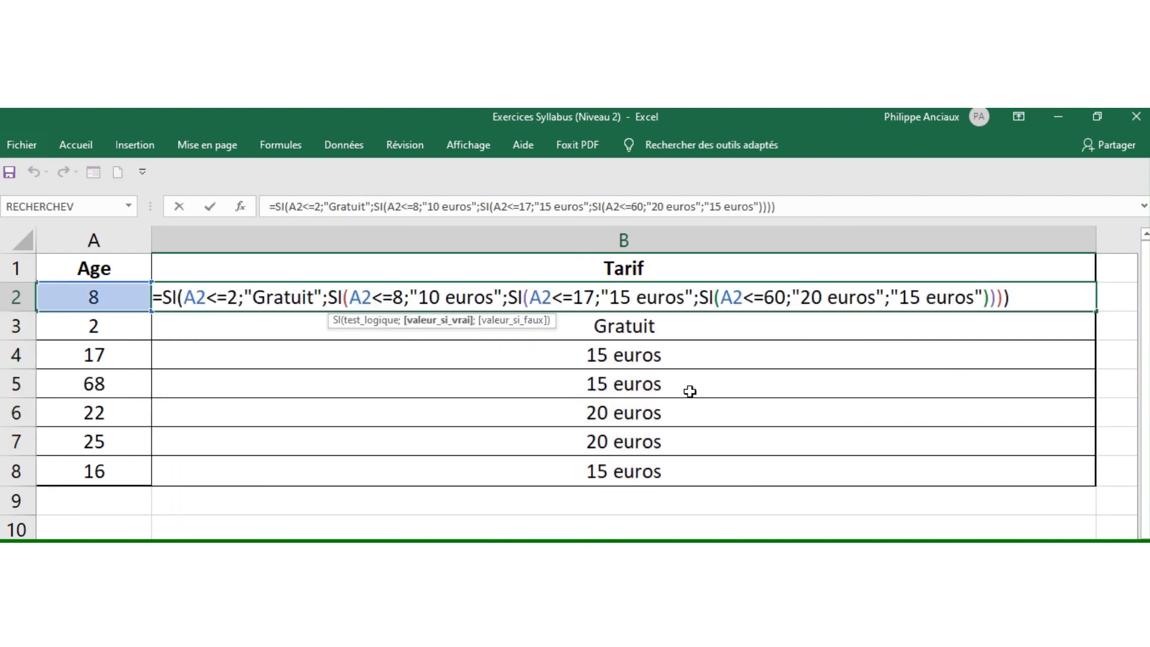
click(1028, 302)
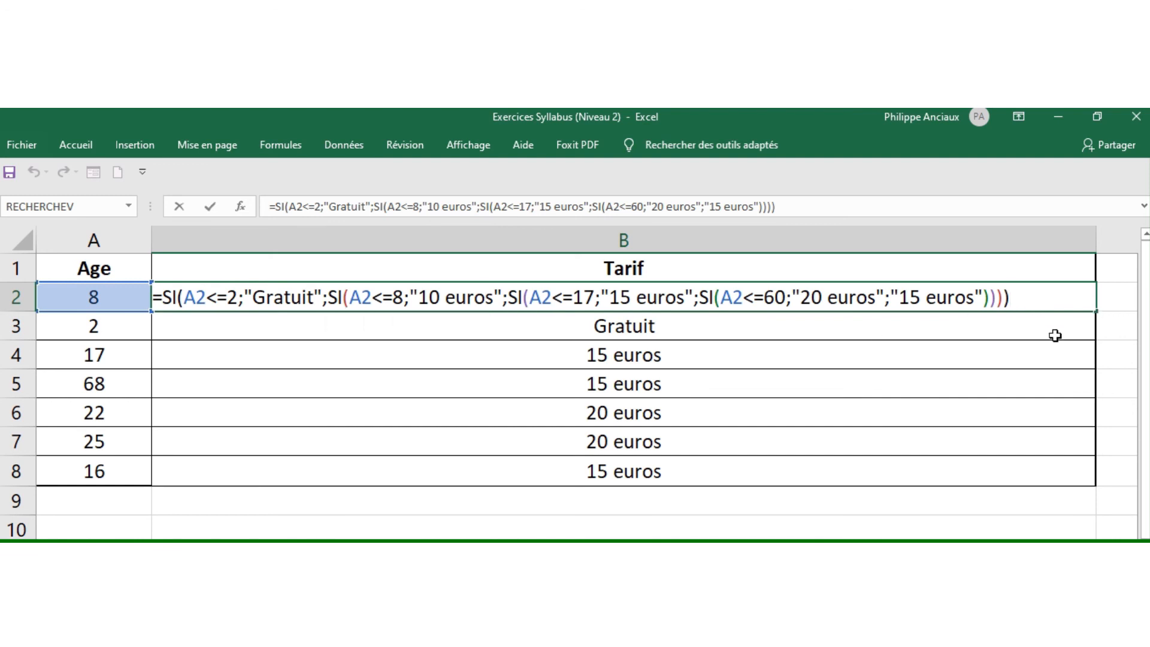